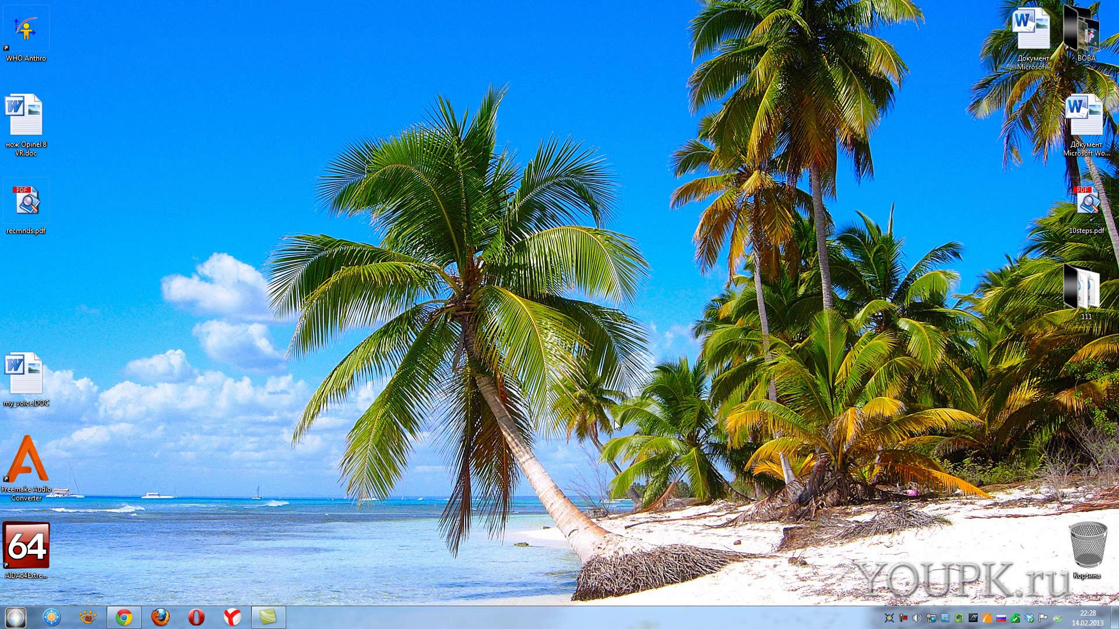
Switch to Chrome and search the web for "autoshutdown гаджет windows 7" in a new tab
{"action": "left_click", "coordinate": [124, 618]}
{"action": "left_click", "coordinate": [655, 18]}
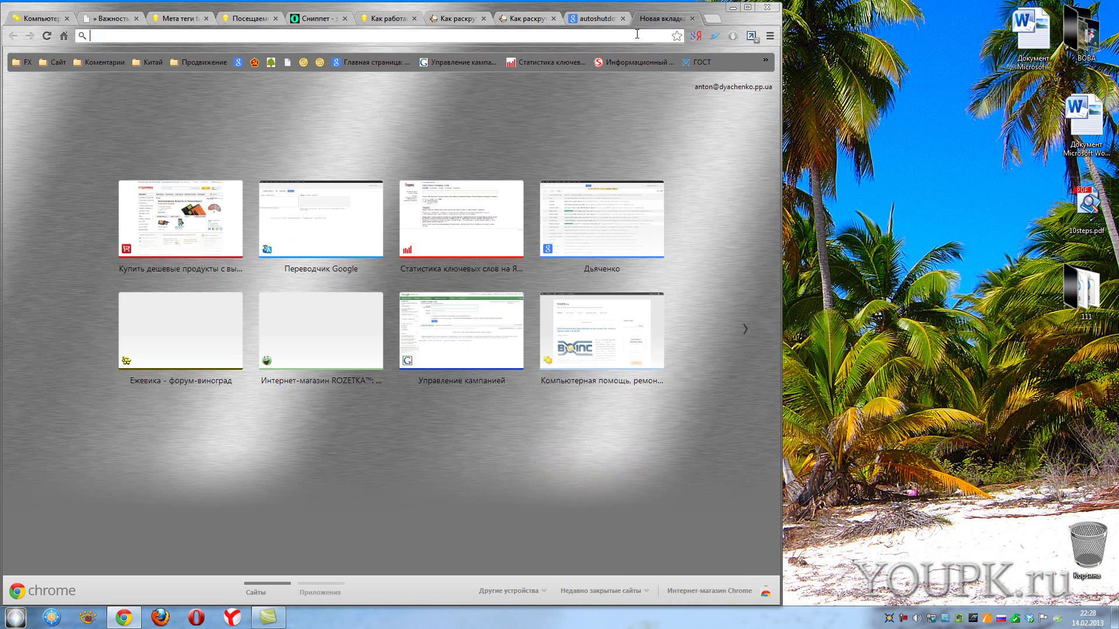
{"action": "type", "text": "фг"}
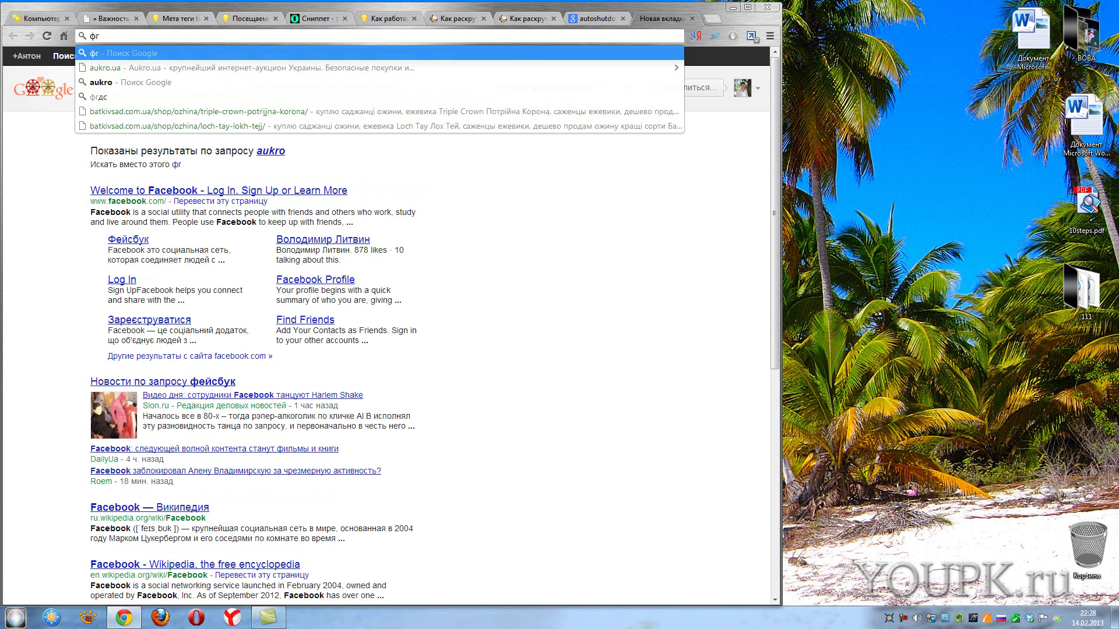
{"action": "key", "text": "BackSpace"}
{"action": "key", "text": "BackSpace"}
{"action": "key", "text": "alt+shift"}
{"action": "type", "text": "auto"}
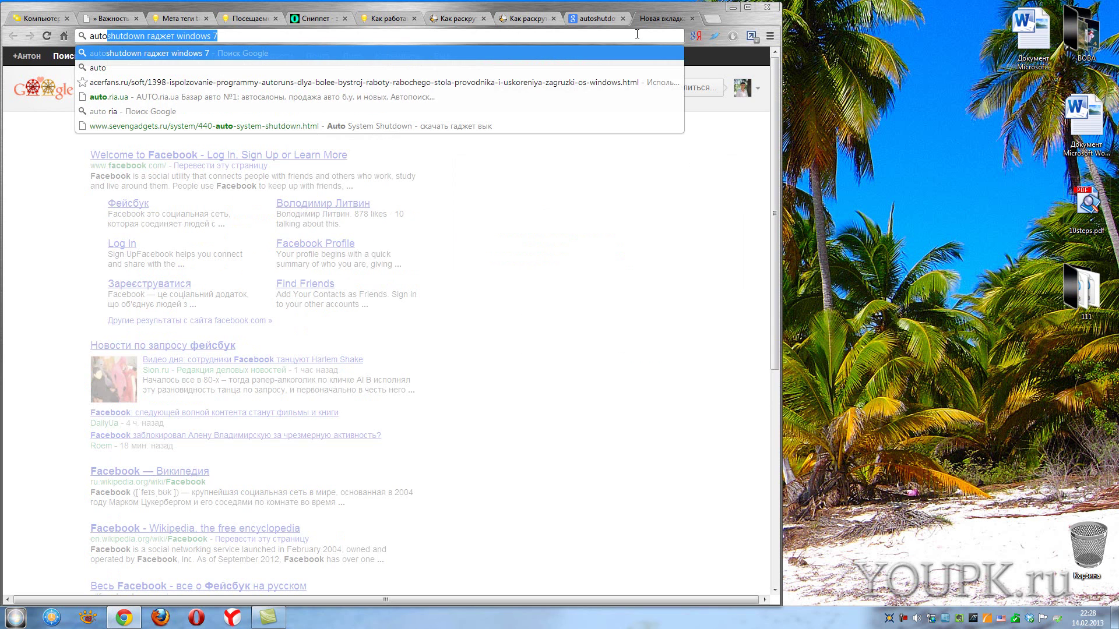
{"action": "type", "text": "shutdo"}
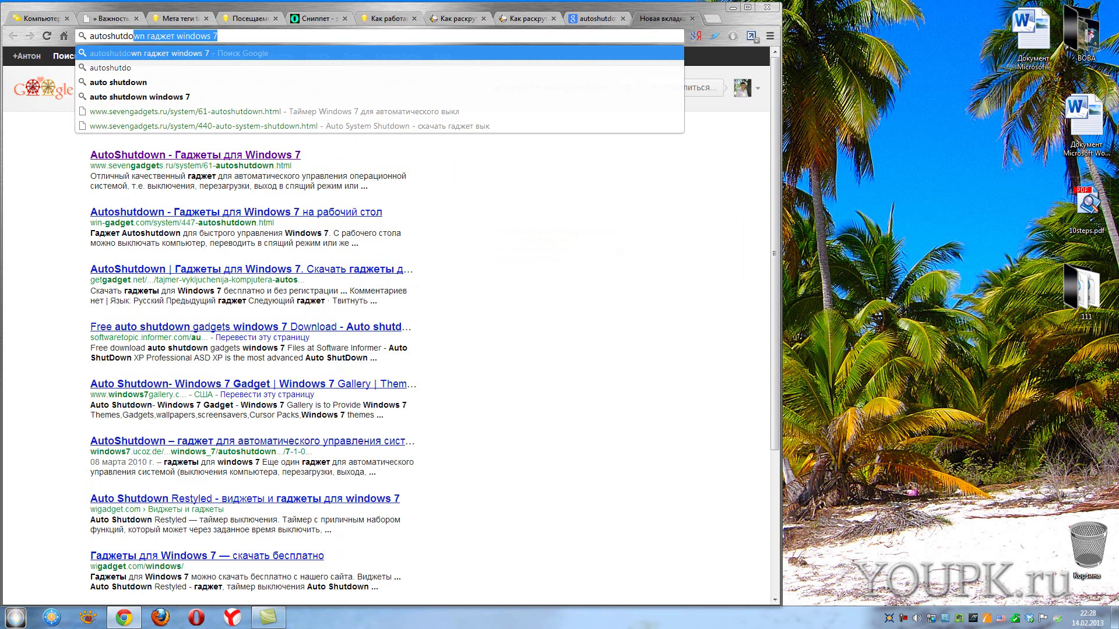
{"action": "type", "text": "wn"}
{"action": "left_click", "coordinate": [636, 33]}
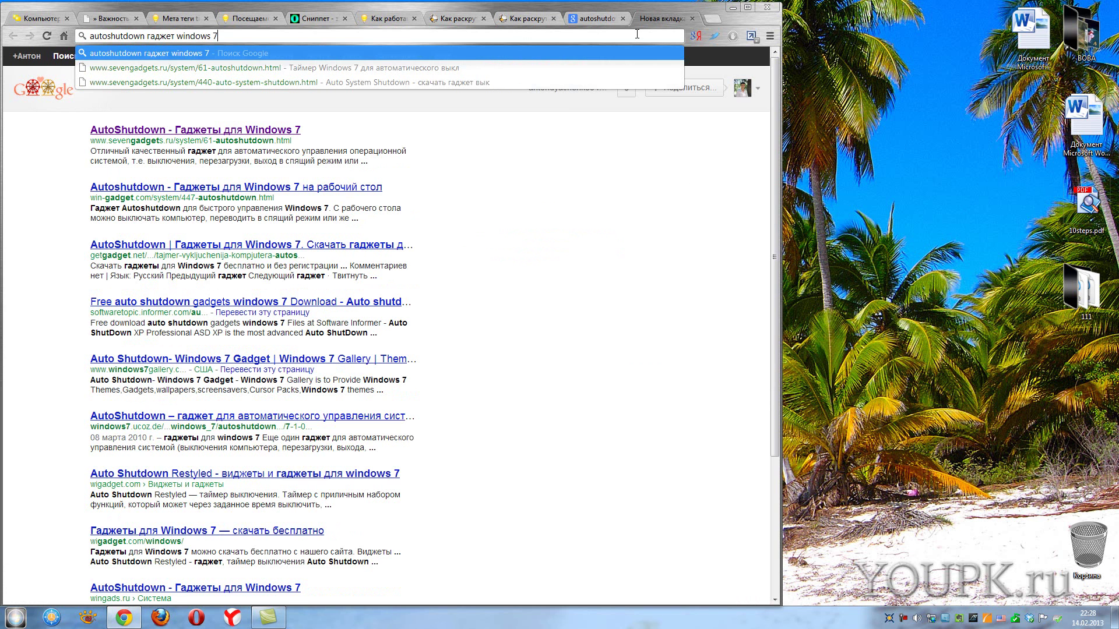
{"action": "key", "text": "Return"}
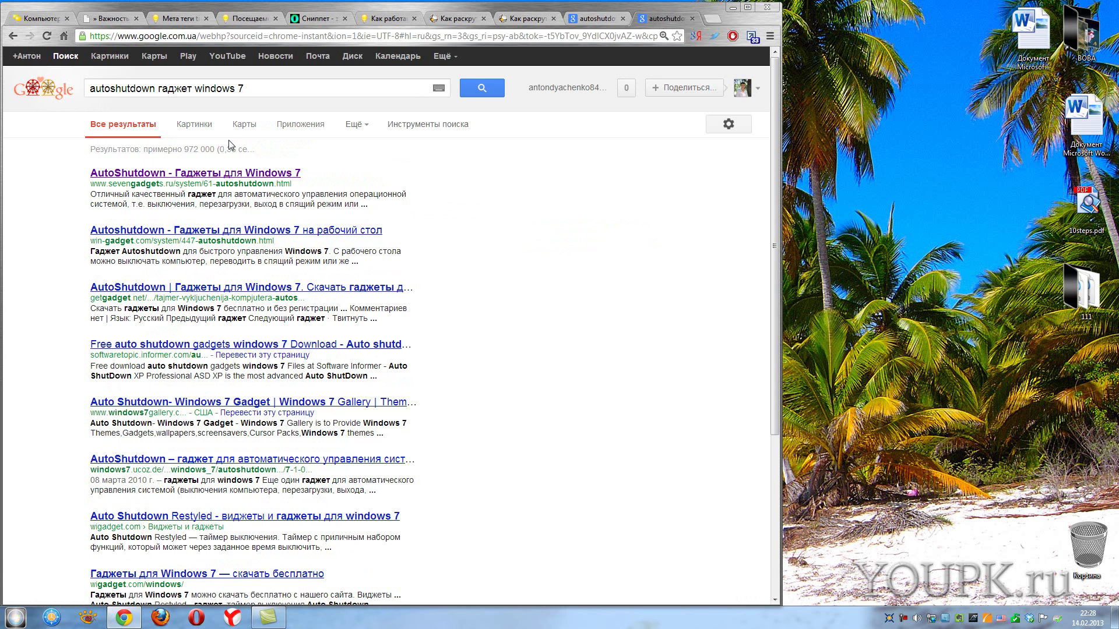
Open the SevenGadgets page for AutoShutdown from the search results and download autoshutdown_sevengadgets.ru.zip
{"action": "left_click", "coordinate": [123, 175]}
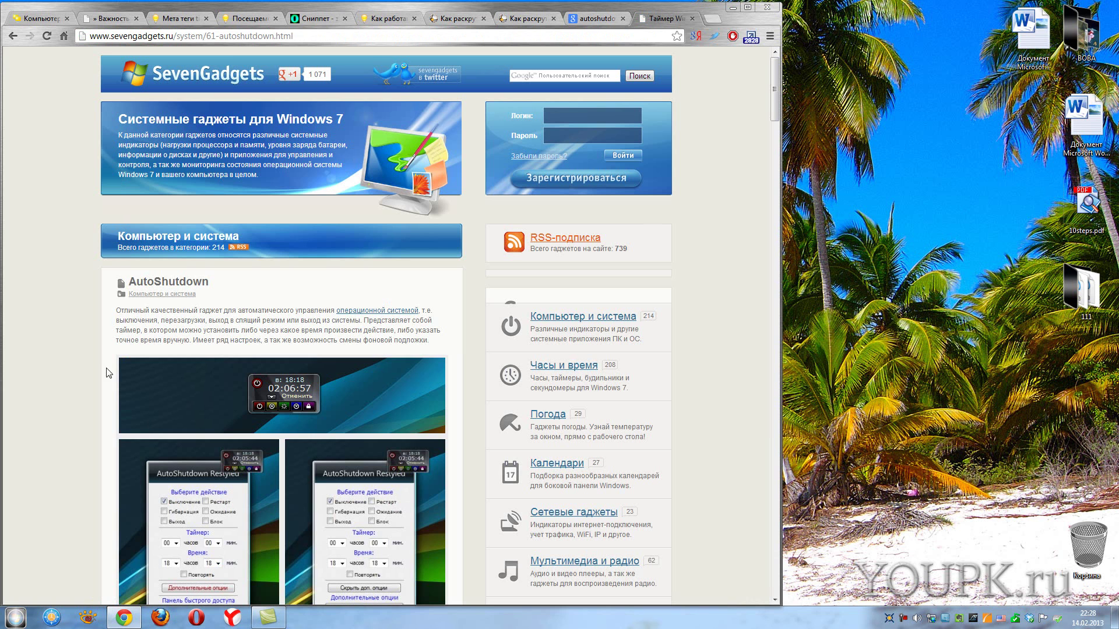
{"action": "scroll", "coordinate": [233, 398], "scroll_direction": "down", "scroll_amount": 4}
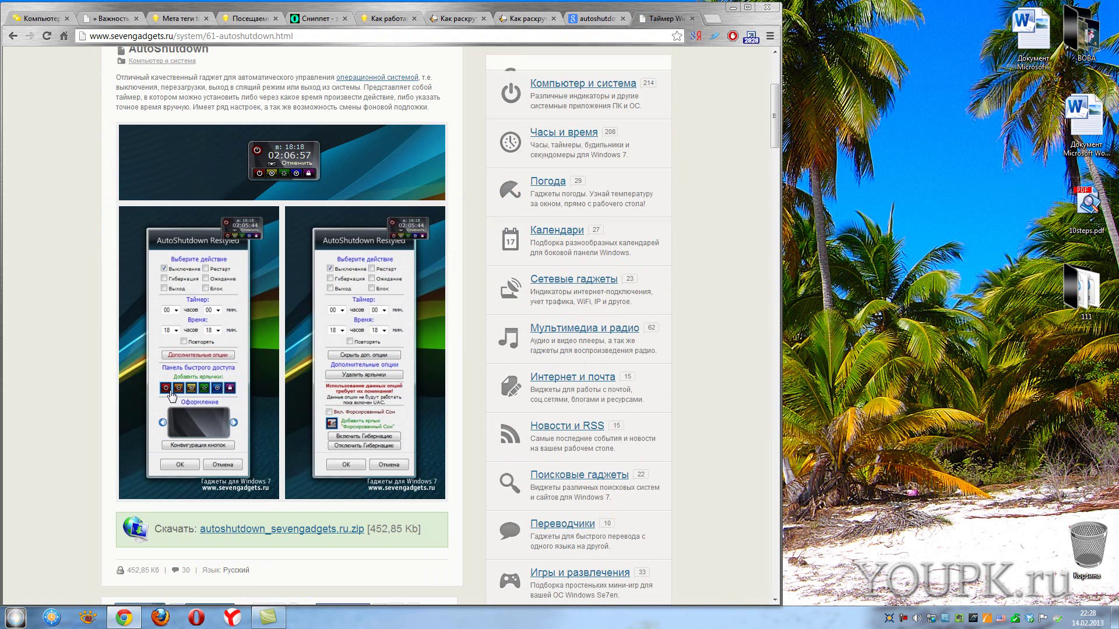
{"action": "scroll", "coordinate": [94, 401], "scroll_direction": "down", "scroll_amount": 1}
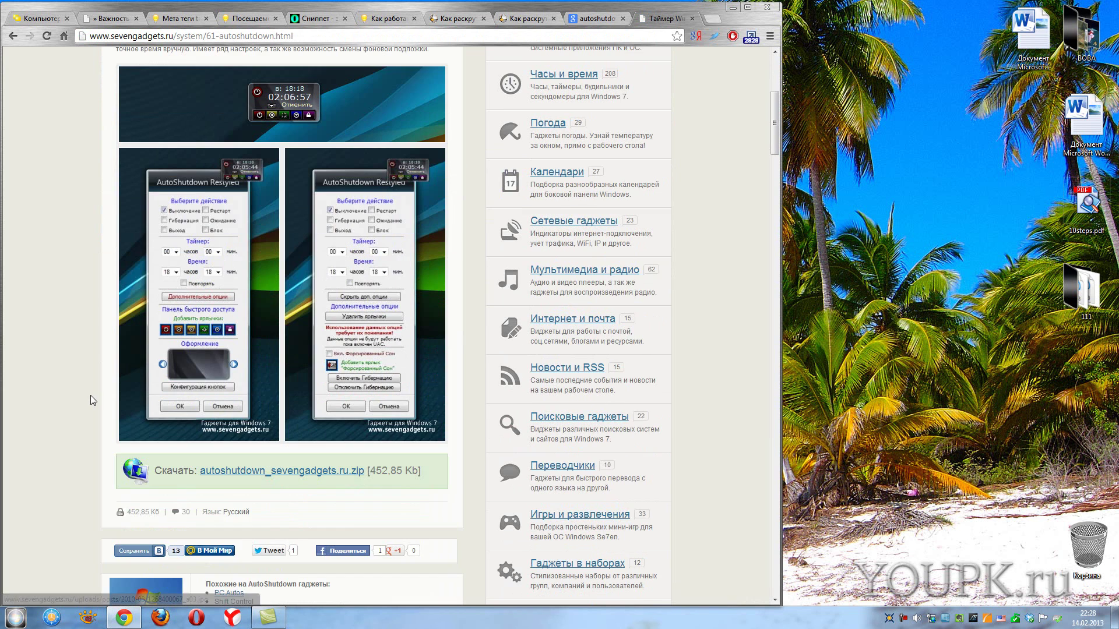
{"action": "left_click", "coordinate": [247, 473]}
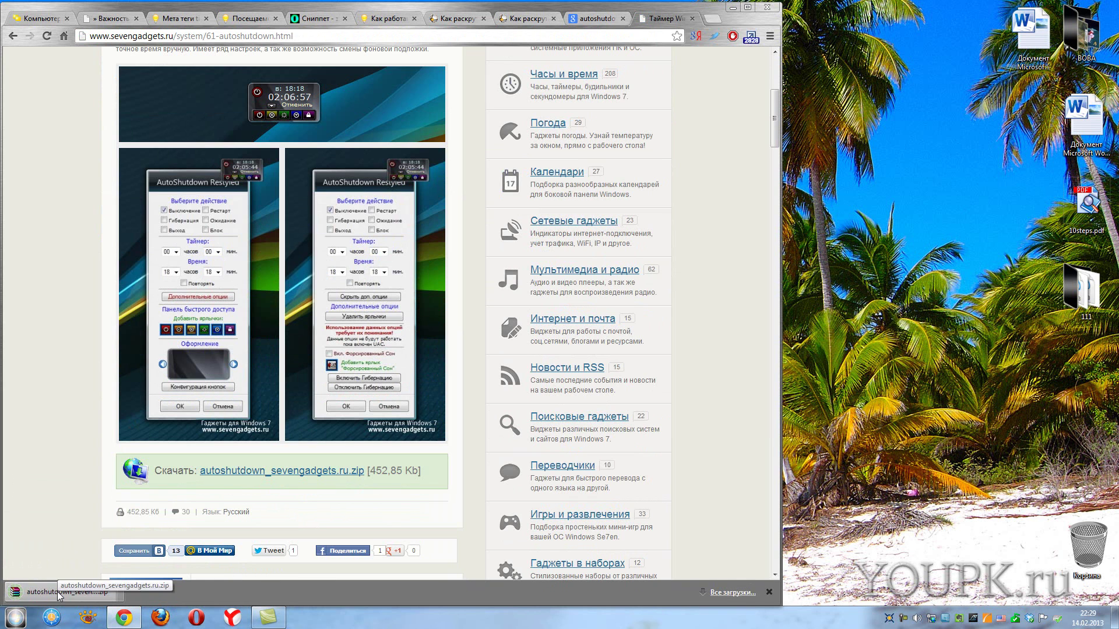
Minimize the browser and extract the downloaded autoshutdown archive into its own folder on the desktop with WinRAR
{"action": "left_click", "coordinate": [730, 7]}
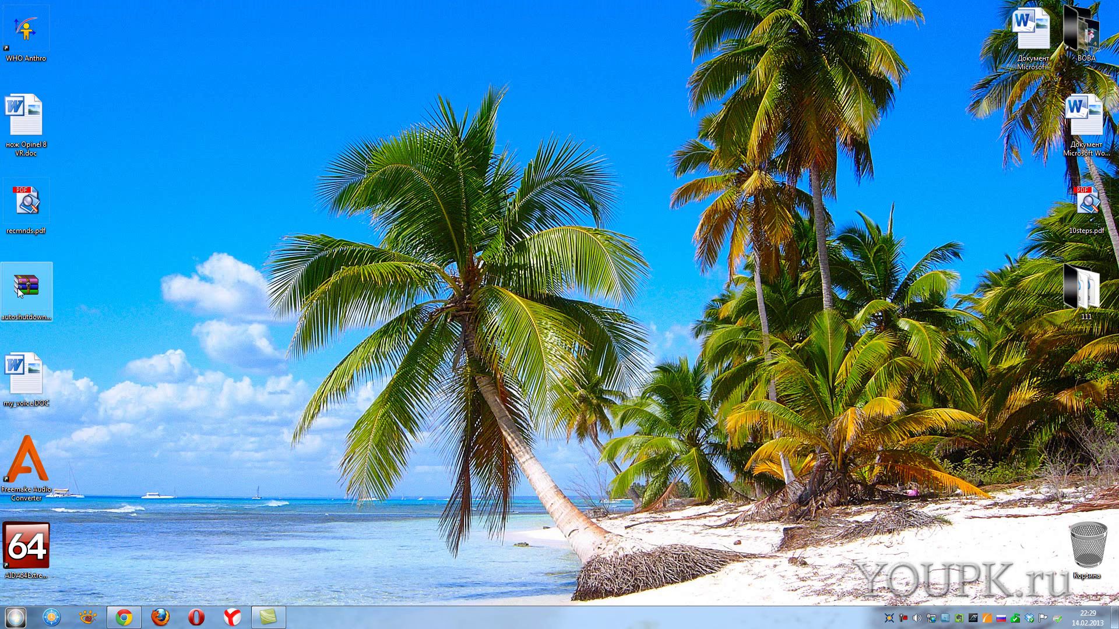
{"action": "left_click", "coordinate": [26, 291]}
{"action": "right_click", "coordinate": [26, 291]}
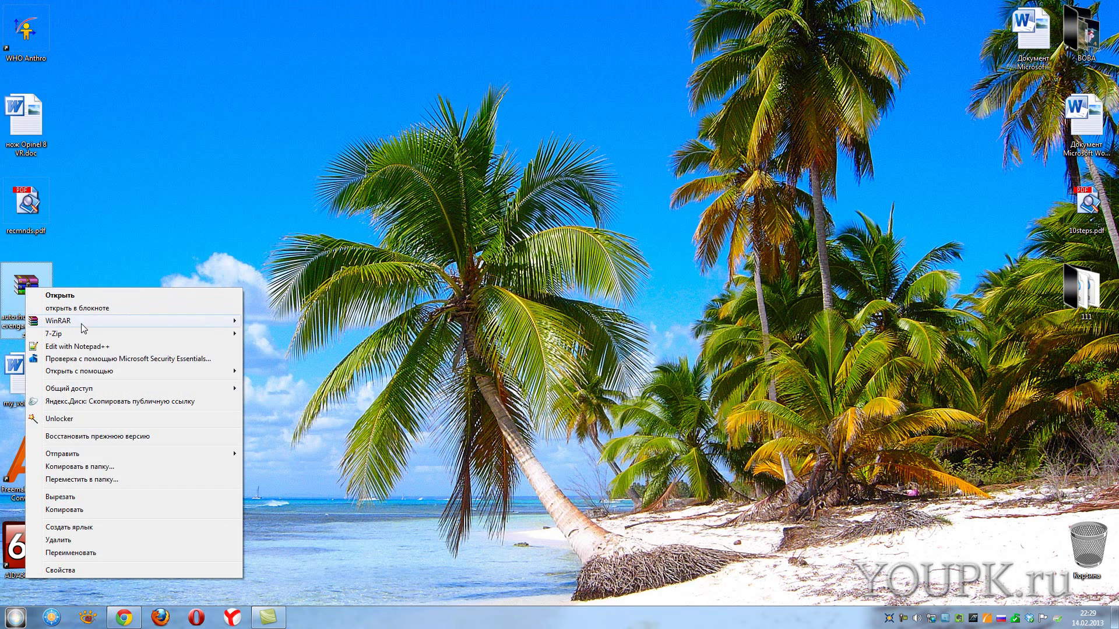
{"action": "mouse_move", "coordinate": [70, 321]}
{"action": "left_click", "coordinate": [287, 347]}
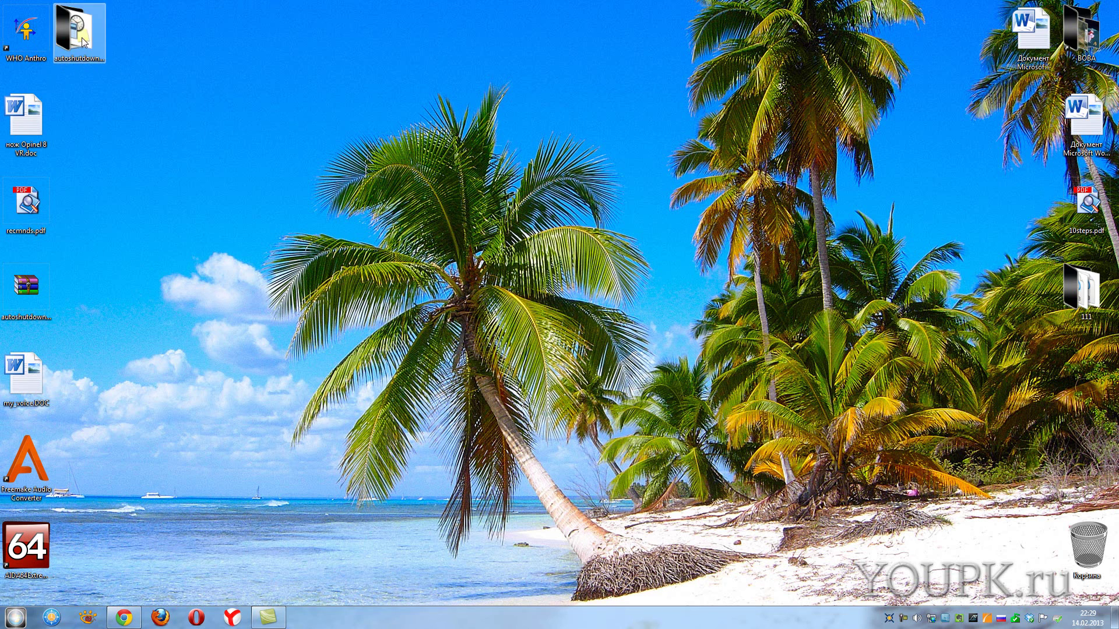
Install AutoShutdown.gadget from the extracted folder and place the gadget near the upper middle of the desktop
{"action": "double_click", "coordinate": [81, 39]}
{"action": "left_click", "coordinate": [364, 175]}
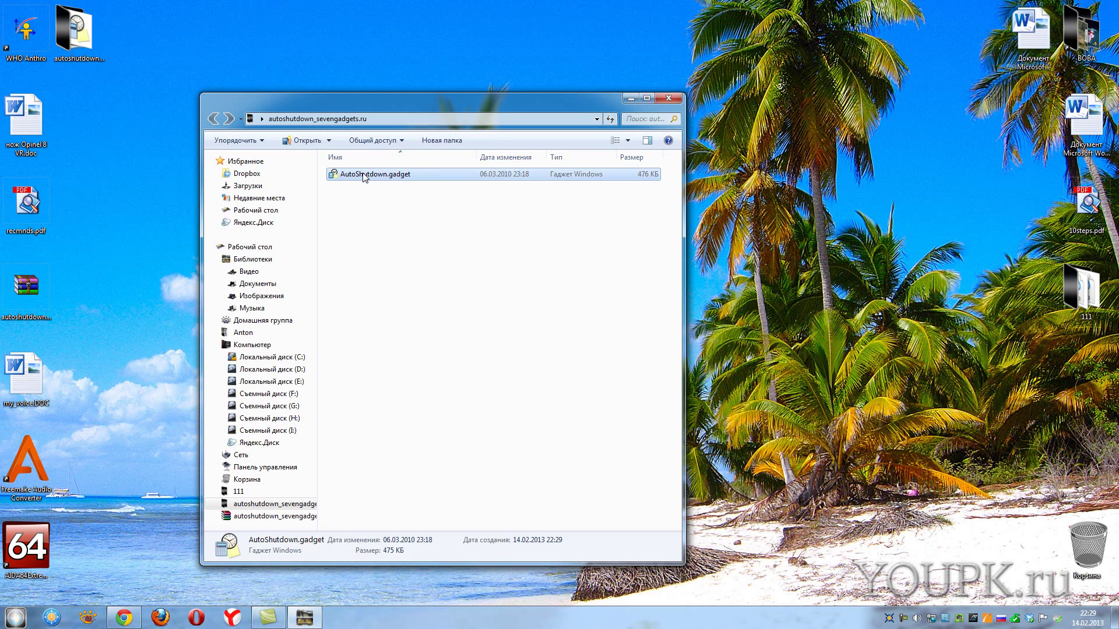
{"action": "double_click", "coordinate": [365, 175]}
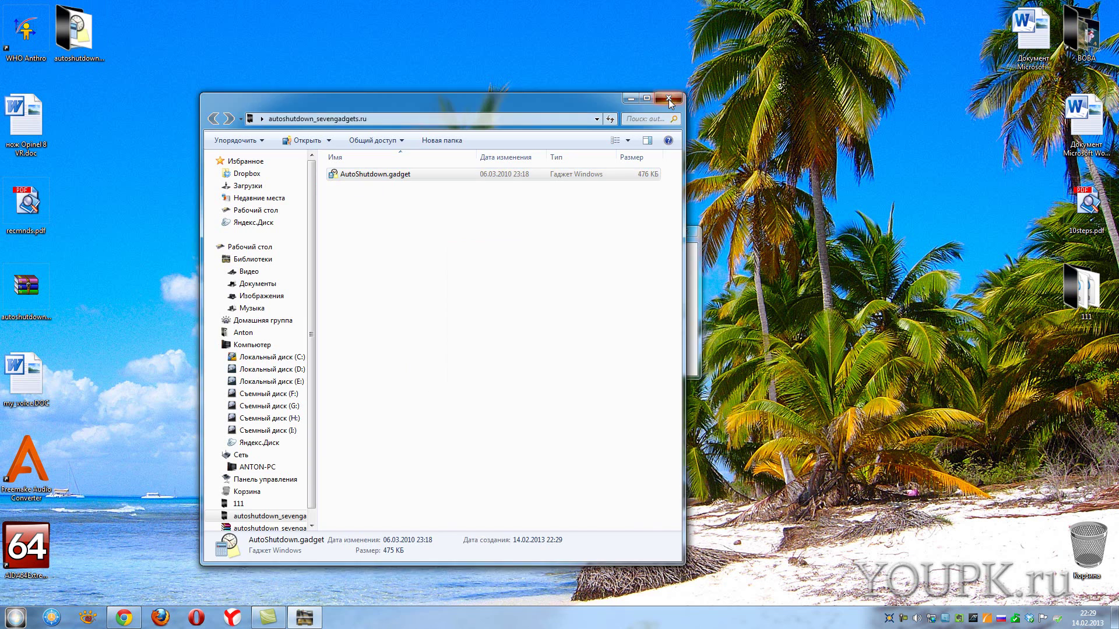
{"action": "left_click", "coordinate": [668, 100]}
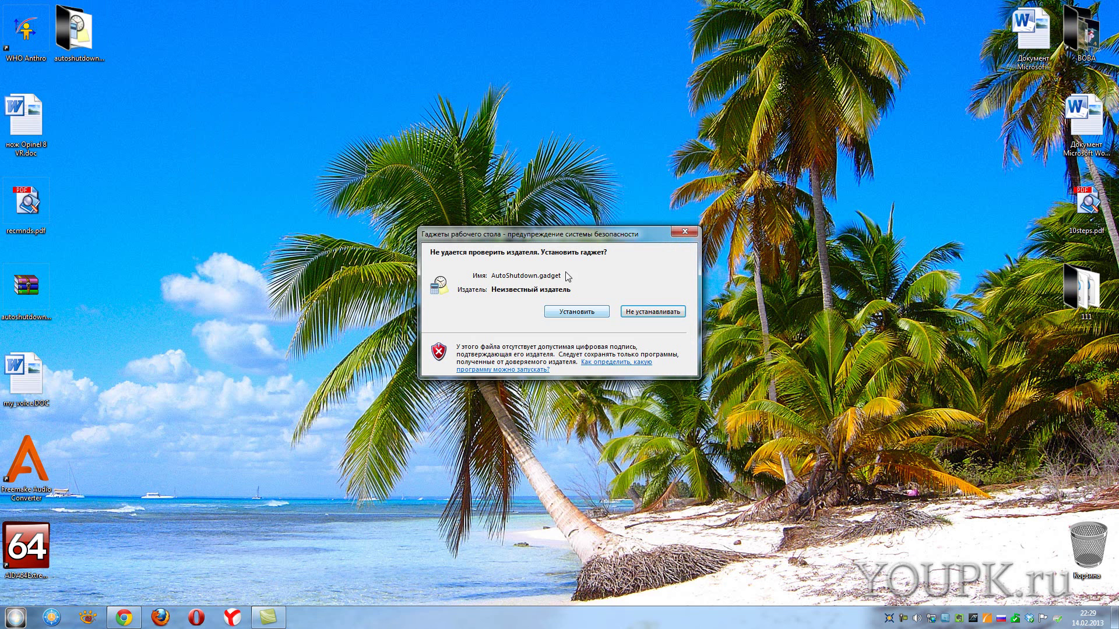
{"action": "left_click", "coordinate": [579, 313]}
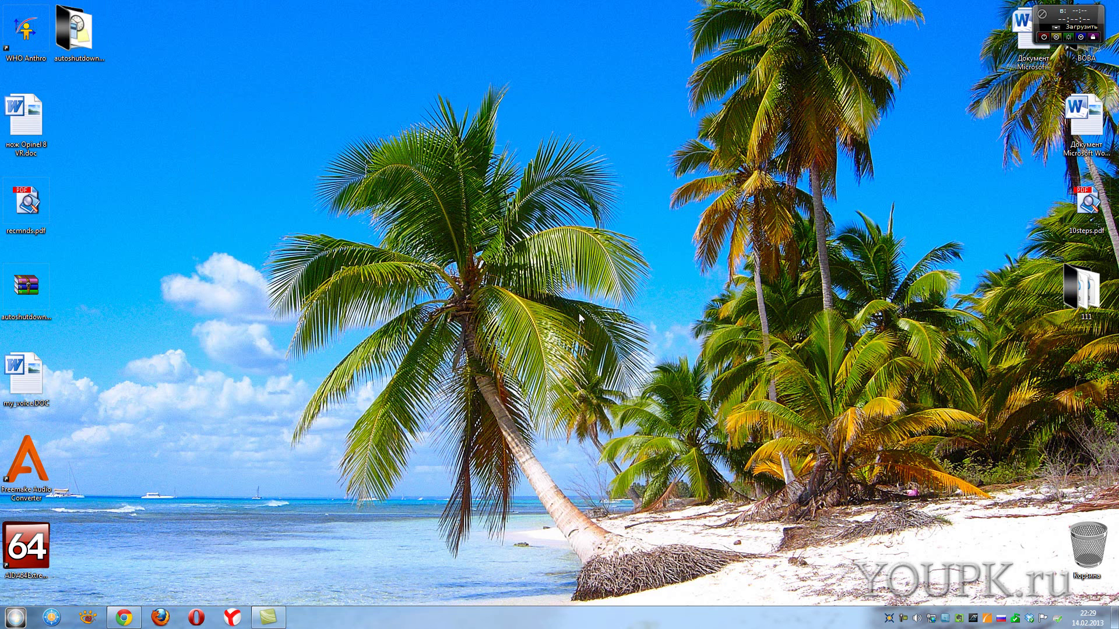
{"action": "left_click_drag", "start_coordinate": [1066, 17], "coordinate": [520, 43]}
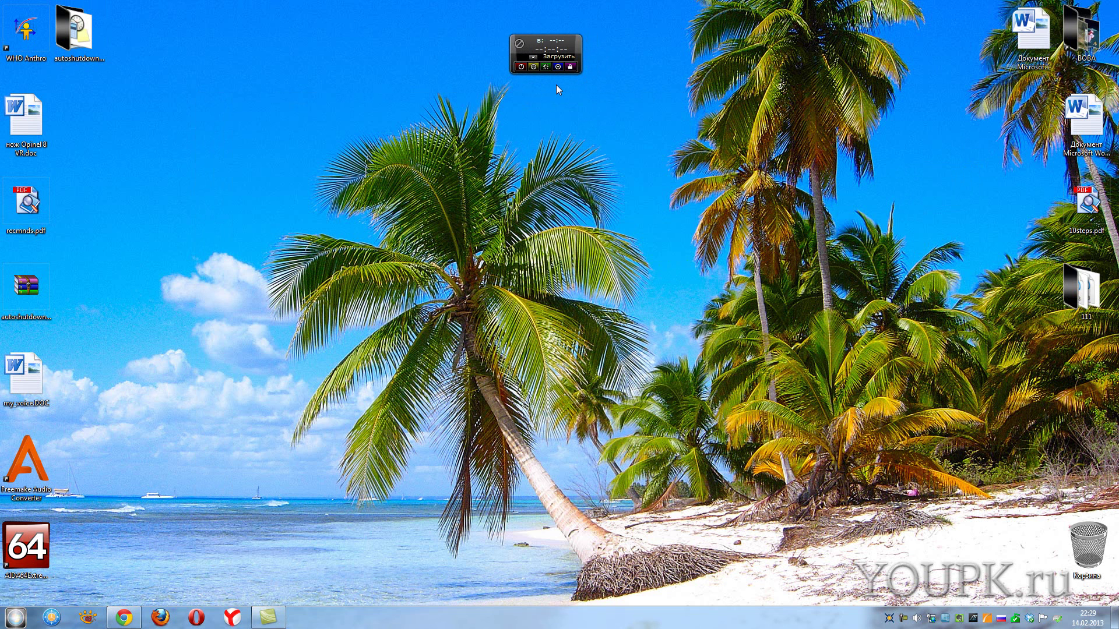
In the gadget's settings, choose the action Выключение and set the timer to 01 hours, leaving Повторять unticked
{"action": "mouse_move", "coordinate": [570, 54]}
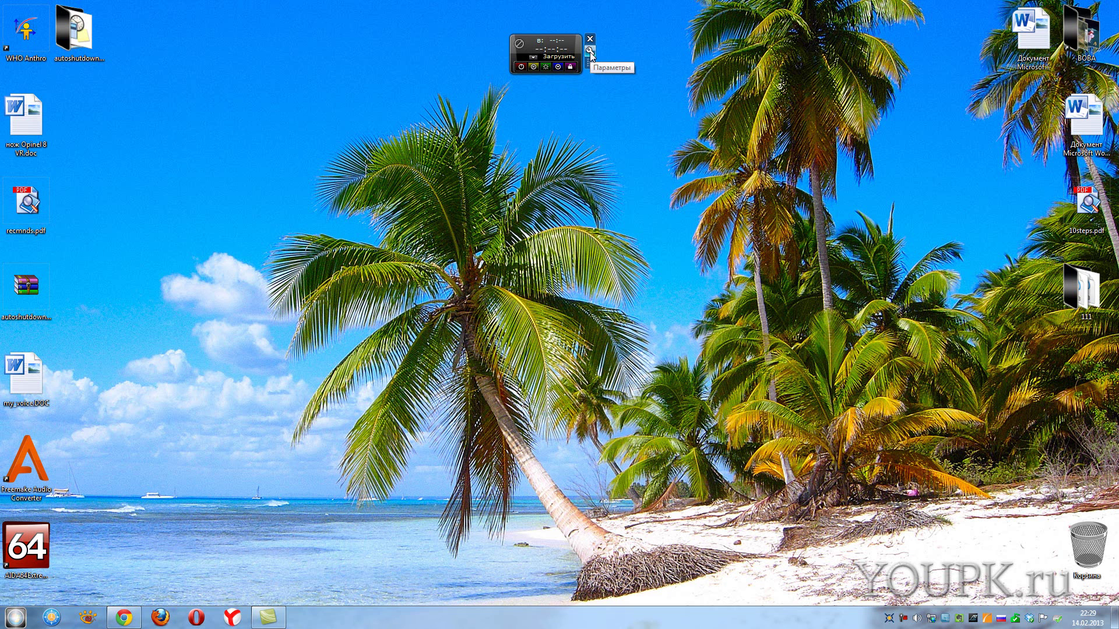
{"action": "left_click", "coordinate": [590, 52]}
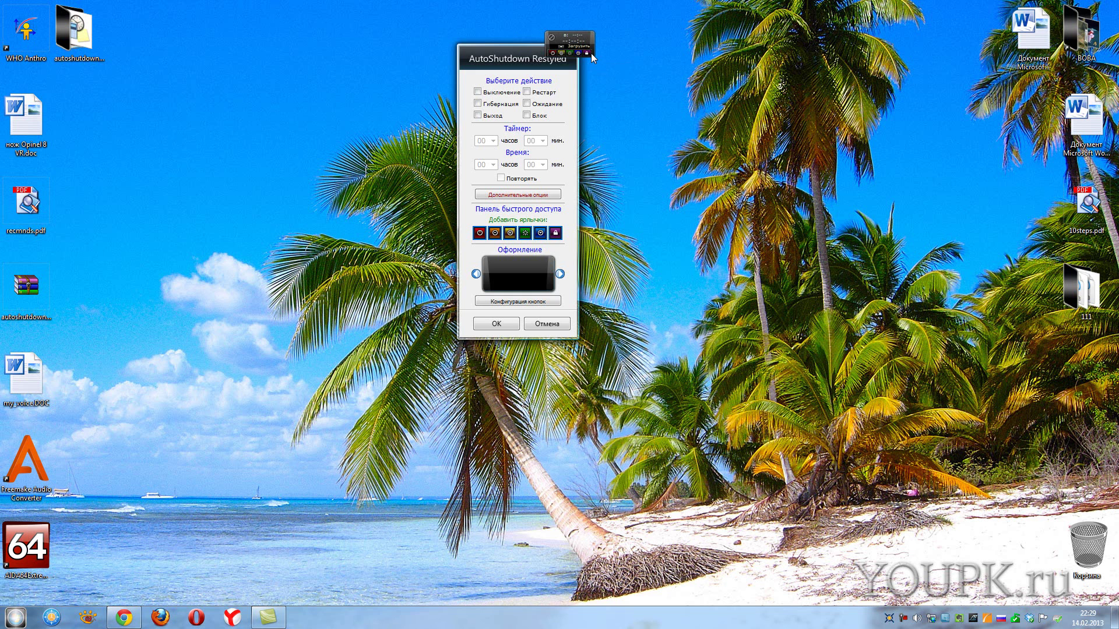
{"action": "left_click", "coordinate": [478, 92]}
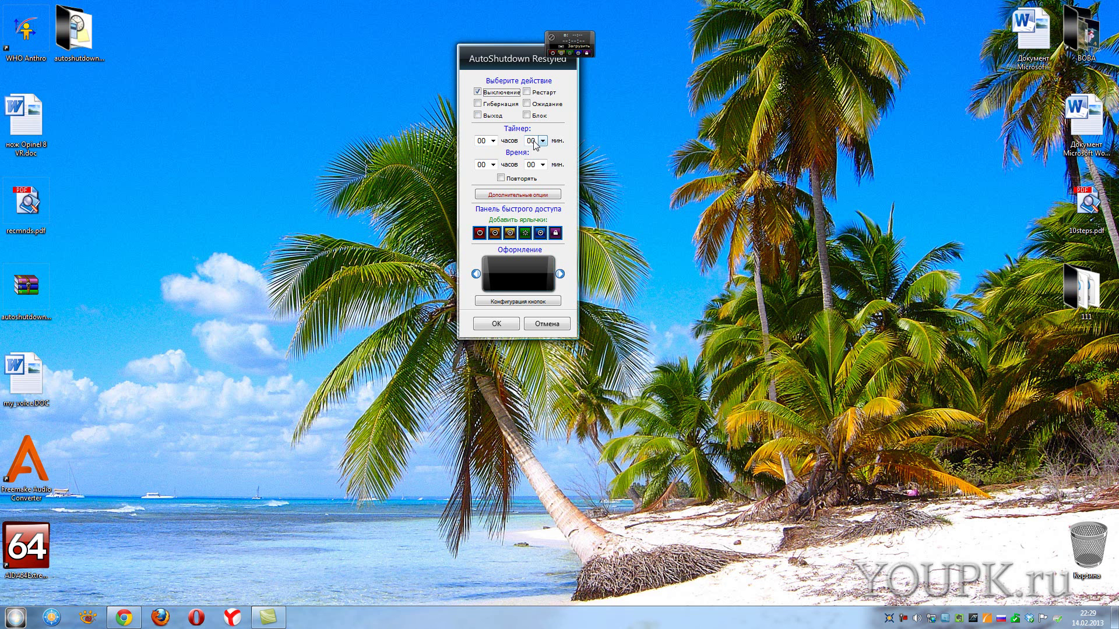
{"action": "left_click", "coordinate": [494, 141]}
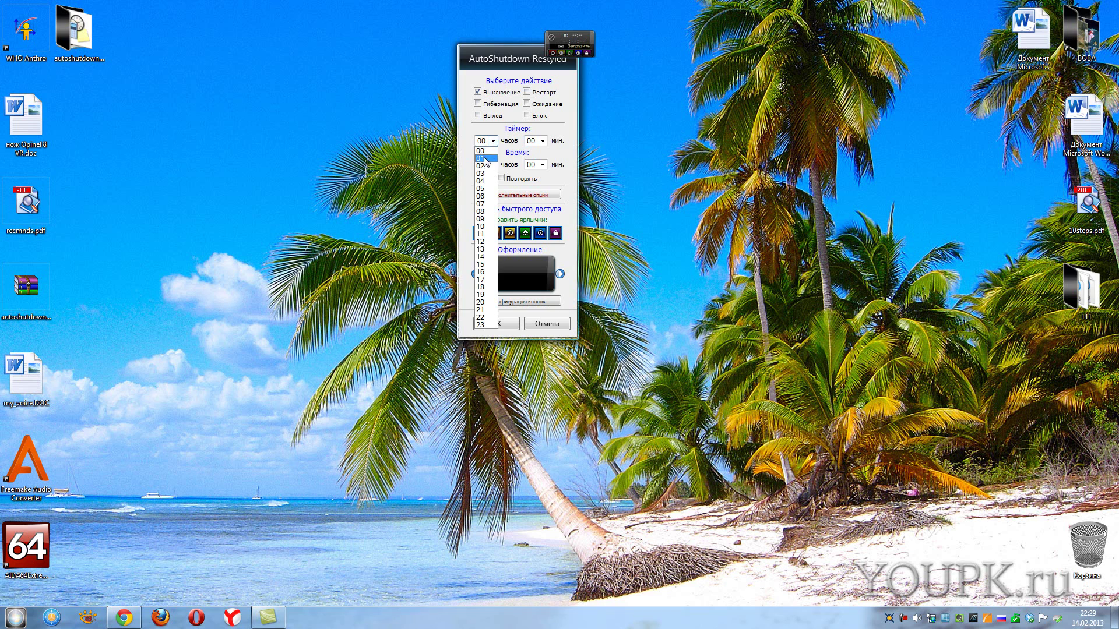
{"action": "left_click", "coordinate": [484, 158]}
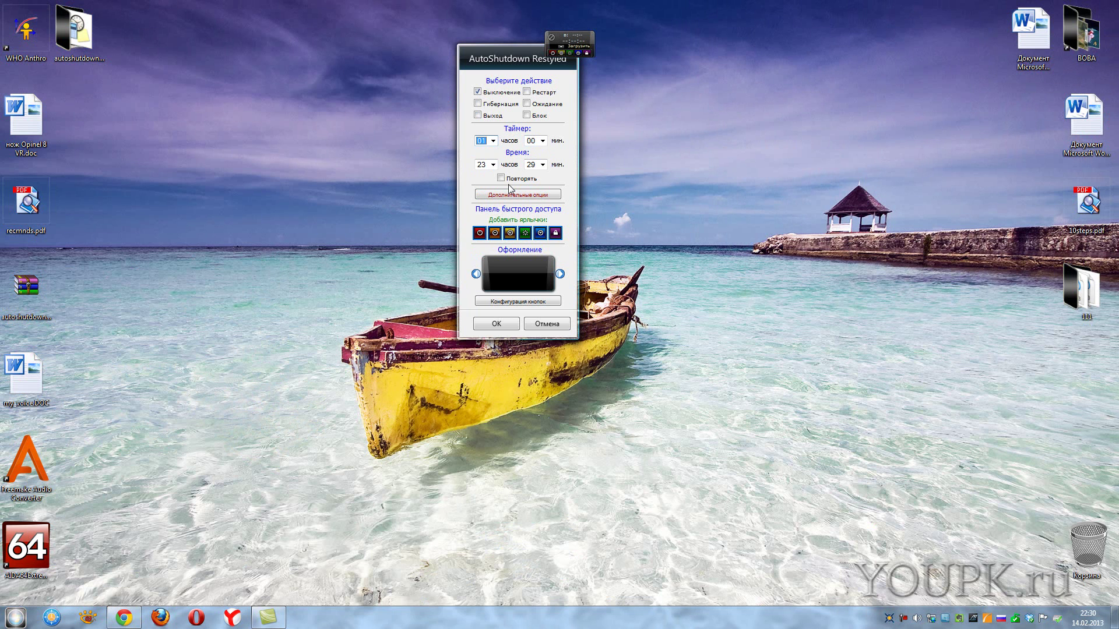
{"action": "left_click", "coordinate": [501, 178]}
{"action": "left_click", "coordinate": [501, 178]}
Browse the gadget's background designs and select the red one
{"action": "left_click", "coordinate": [559, 274]}
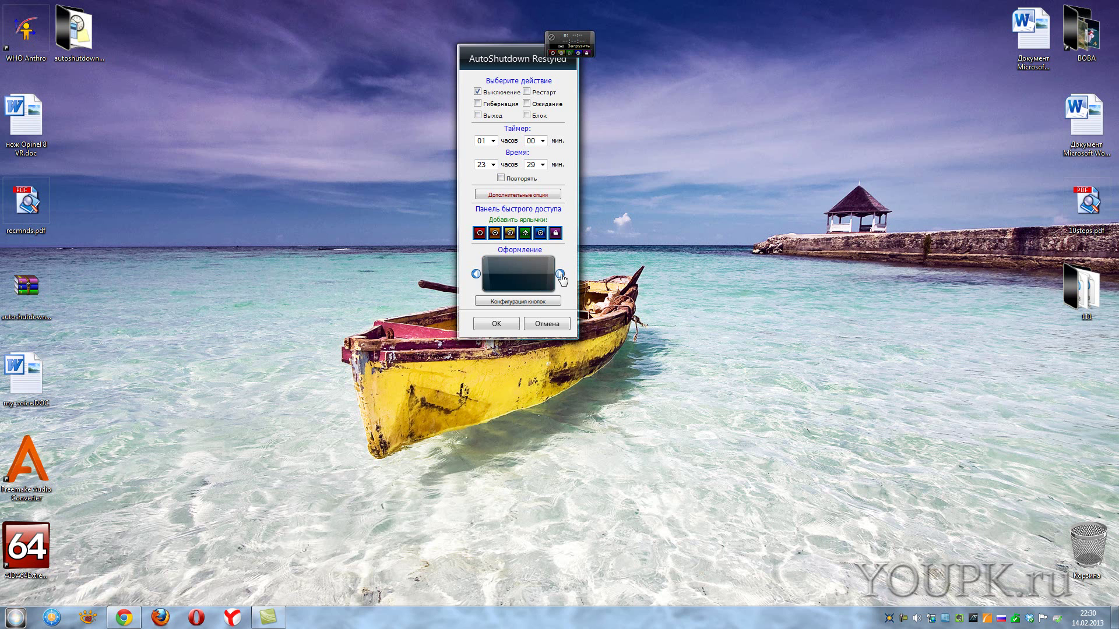
{"action": "left_click", "coordinate": [559, 274]}
{"action": "left_click", "coordinate": [559, 273]}
{"action": "left_click", "coordinate": [560, 274]}
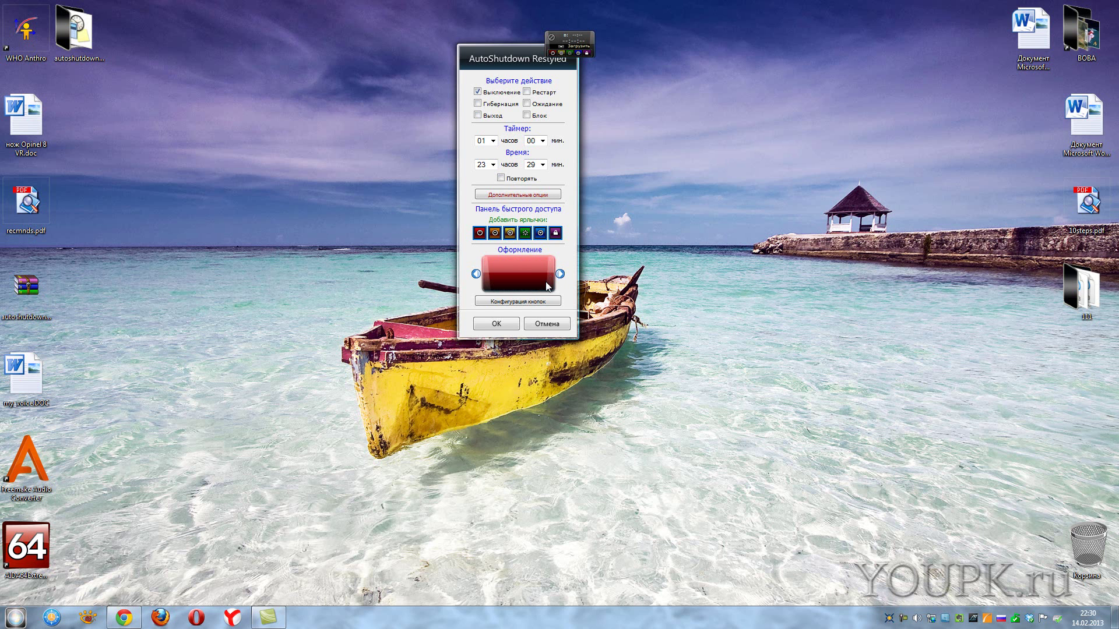
Try the button configuration options, select Все кнопки, and apply the gadget's settings
{"action": "left_click", "coordinate": [508, 302]}
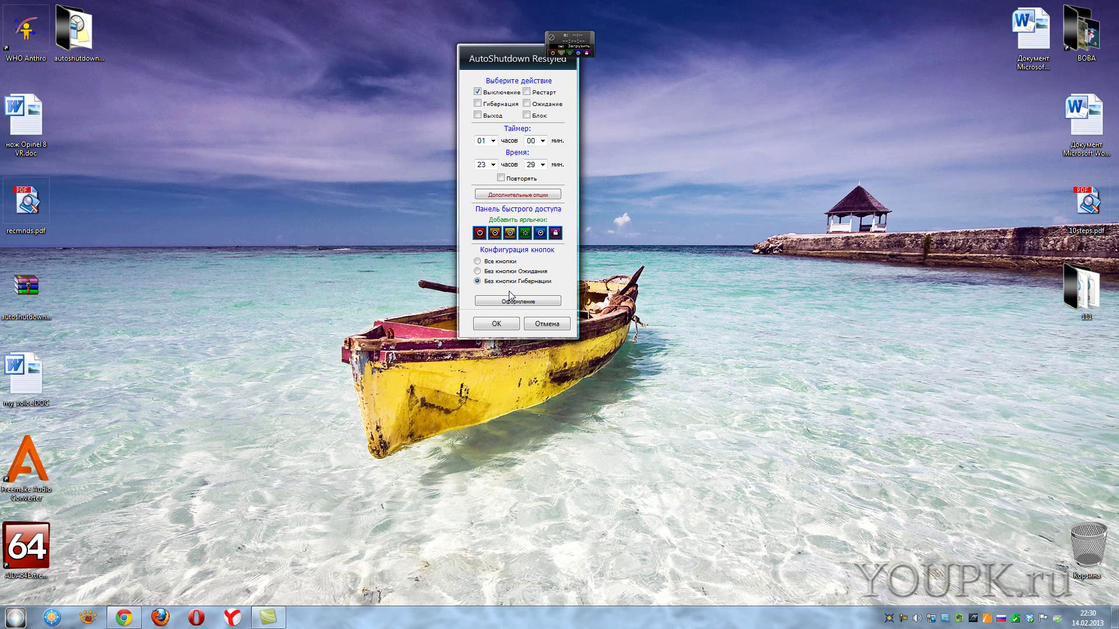
{"action": "left_click", "coordinate": [477, 271]}
{"action": "left_click", "coordinate": [478, 282]}
{"action": "left_click", "coordinate": [477, 271]}
{"action": "left_click", "coordinate": [477, 261]}
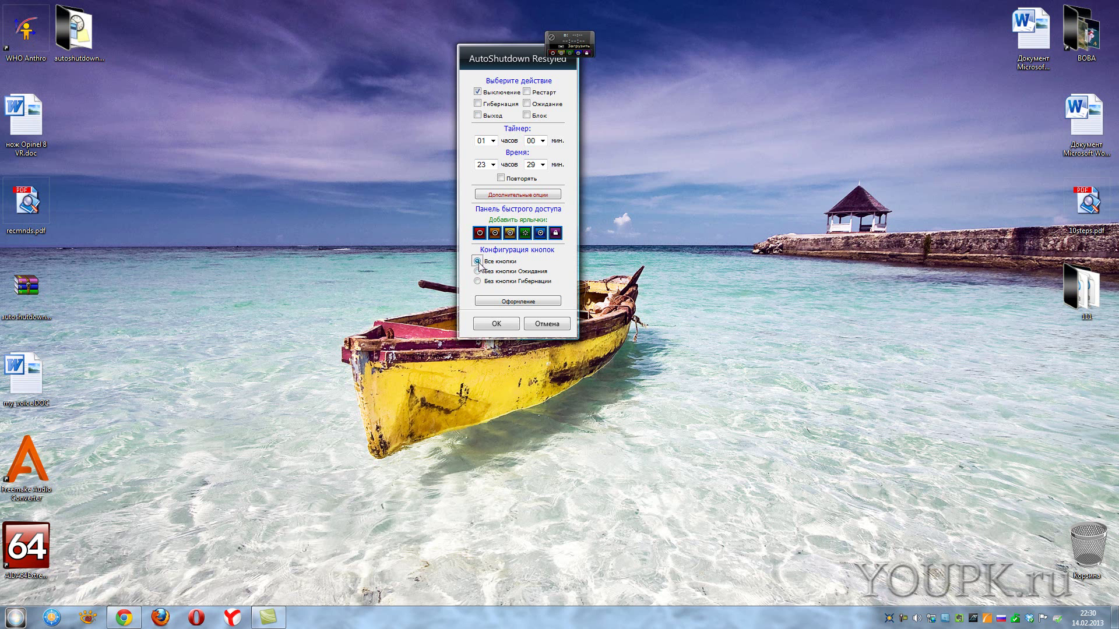
{"action": "left_click", "coordinate": [505, 302]}
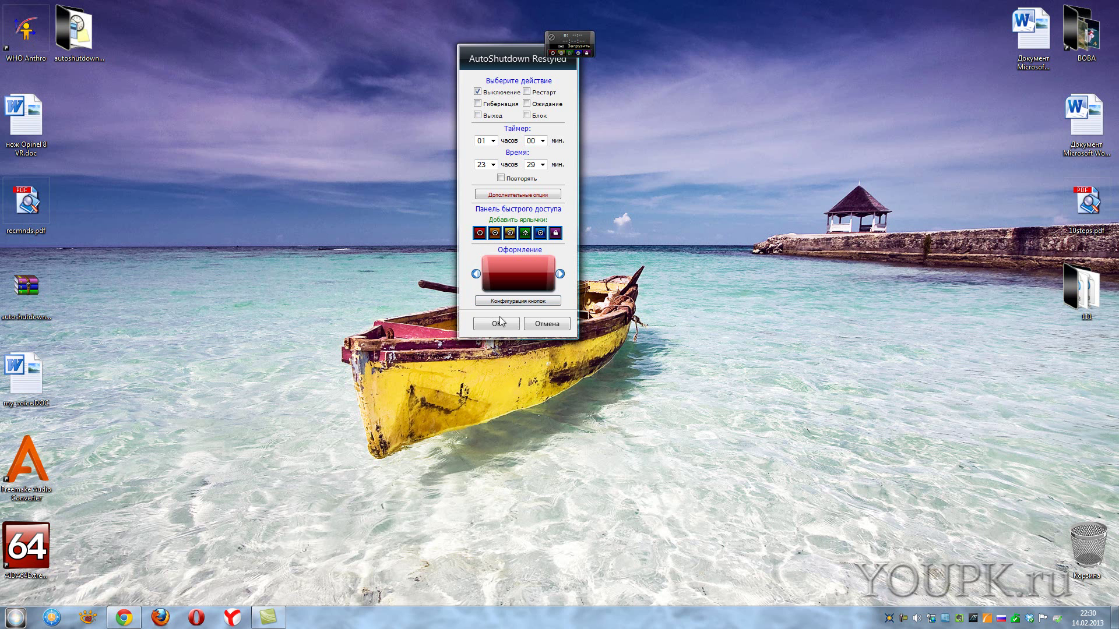
{"action": "left_click", "coordinate": [497, 324]}
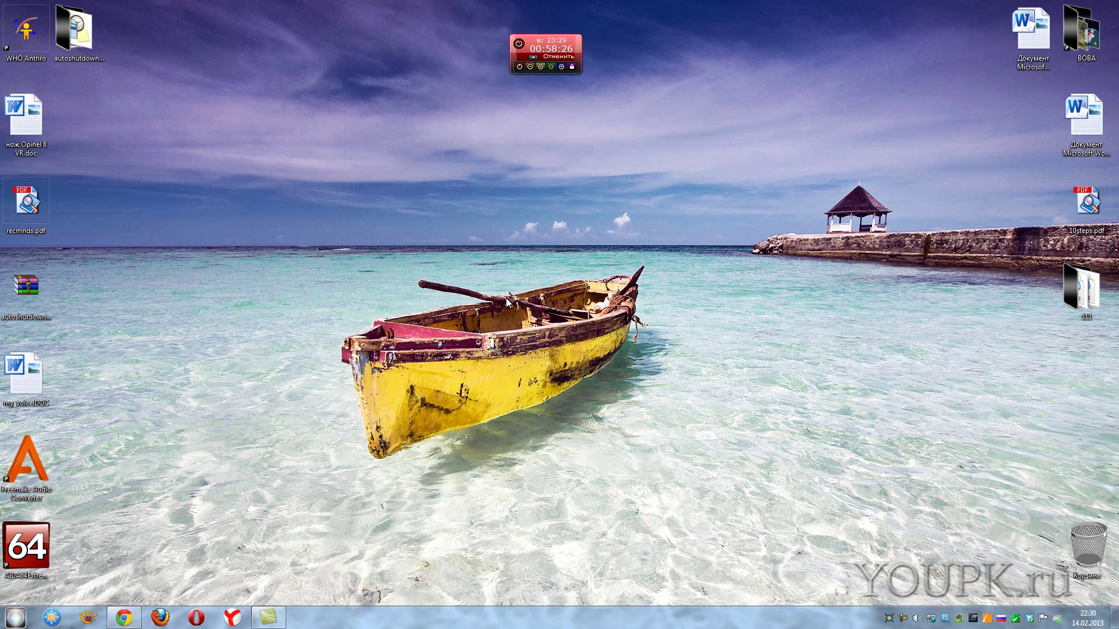
Move the gadget lower on the desktop, just above the boat, and disable its row of quick-action buttons
{"action": "left_click_drag", "start_coordinate": [515, 58], "coordinate": [518, 222]}
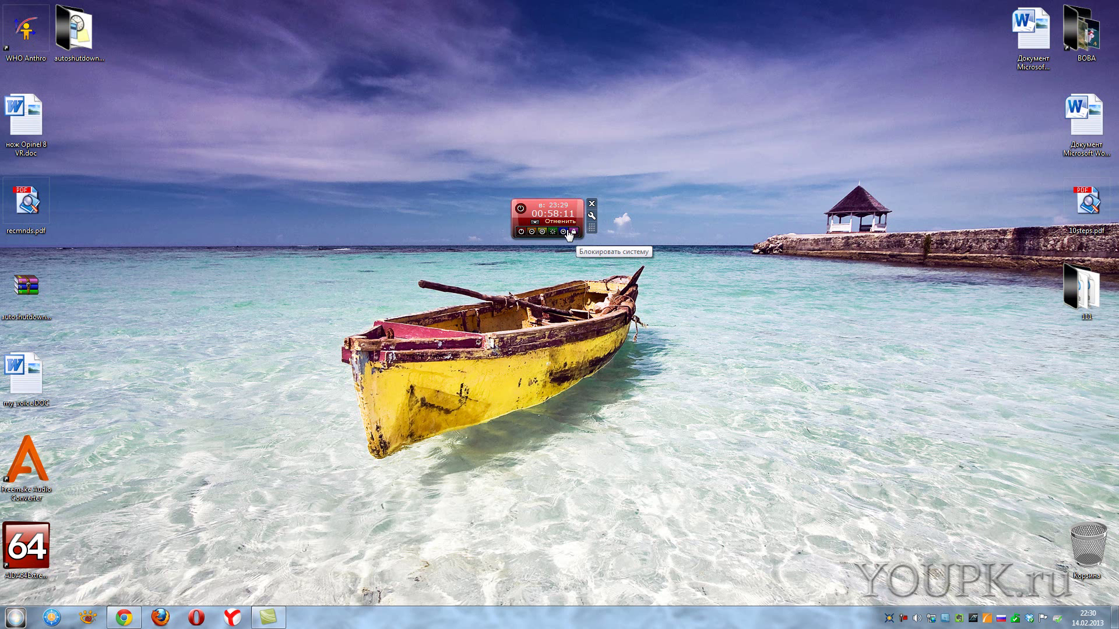
{"action": "left_click", "coordinate": [535, 223]}
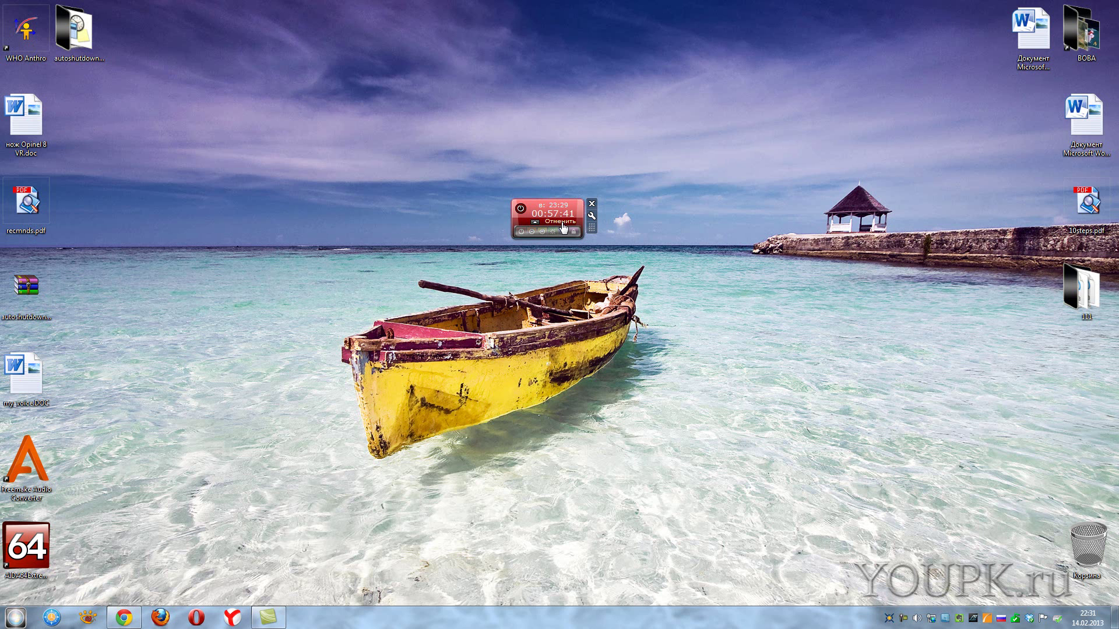
Reopen the gadget's settings, set the shutdown time's minutes to 00 for 23:00, and enable Повторять
{"action": "left_click", "coordinate": [591, 215]}
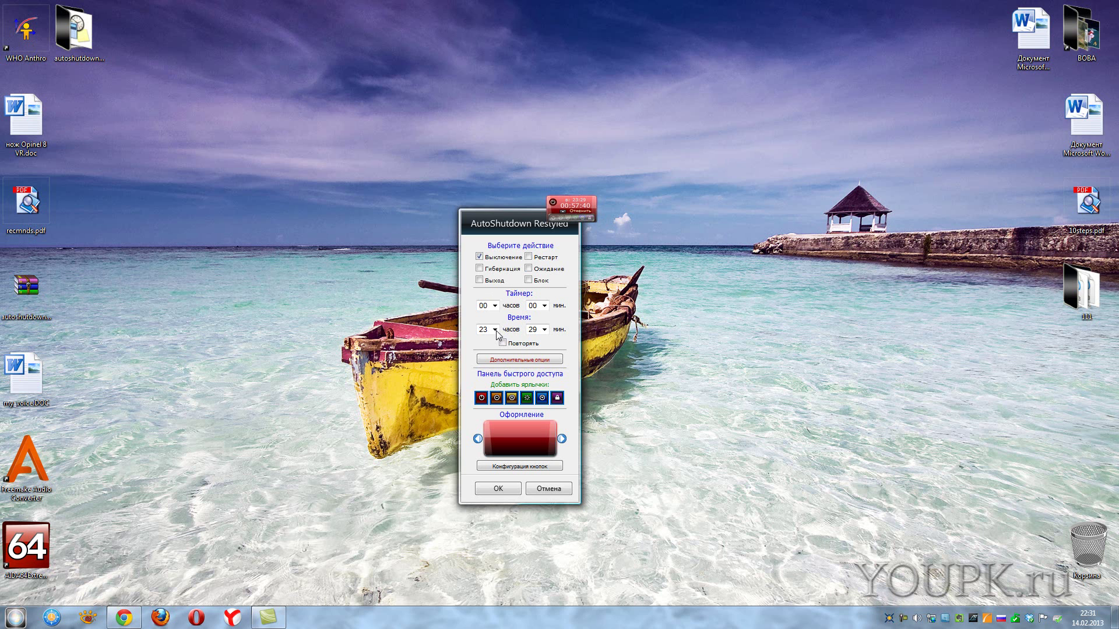
{"action": "left_click", "coordinate": [544, 332]}
{"action": "left_click_drag", "start_coordinate": [546, 453], "coordinate": [545, 350]}
{"action": "left_click", "coordinate": [531, 339]}
{"action": "left_click", "coordinate": [502, 344]}
Set the button configuration to Без кнопки Гибернации and apply the gadget's settings
{"action": "left_click", "coordinate": [515, 466]}
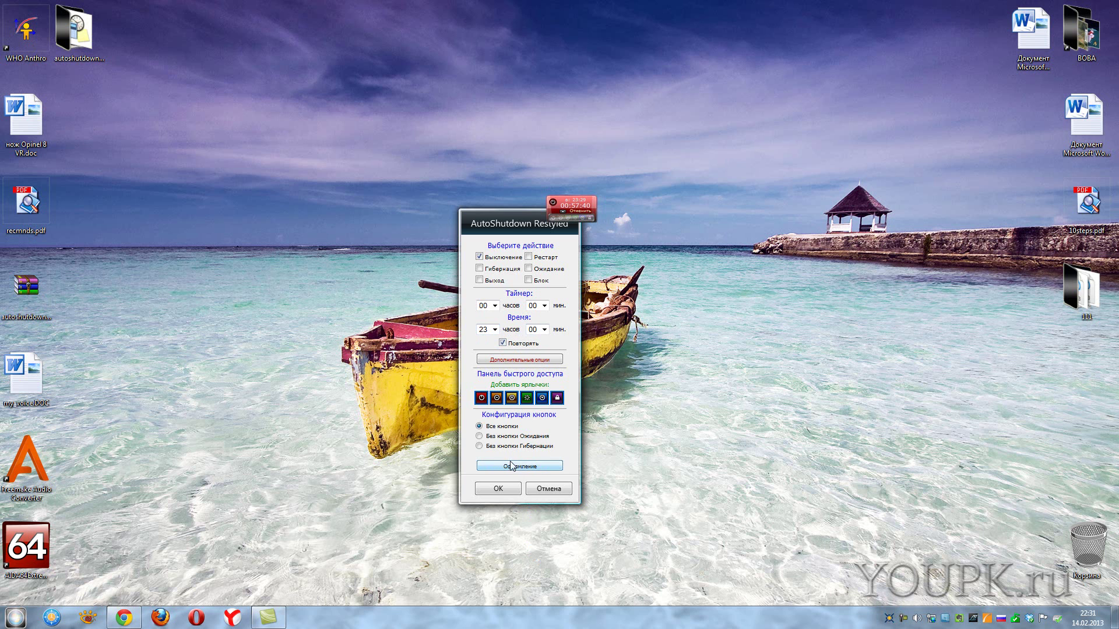
{"action": "left_click", "coordinate": [479, 446]}
{"action": "left_click", "coordinate": [497, 489]}
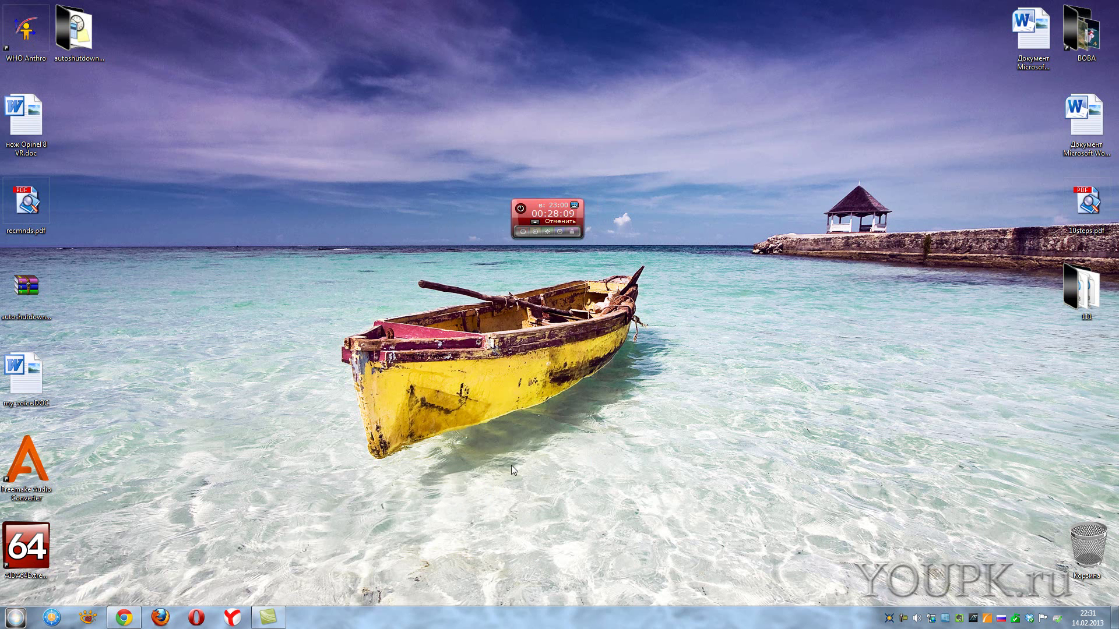